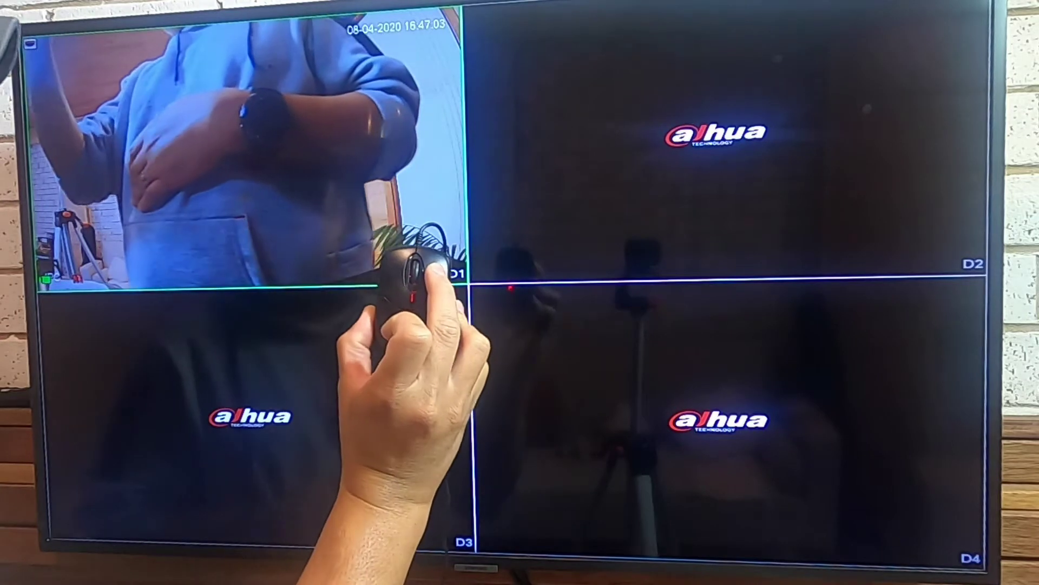
Step: Open Main Menu from the live view and log in as admin with the unlock pattern
right_click(418, 290)
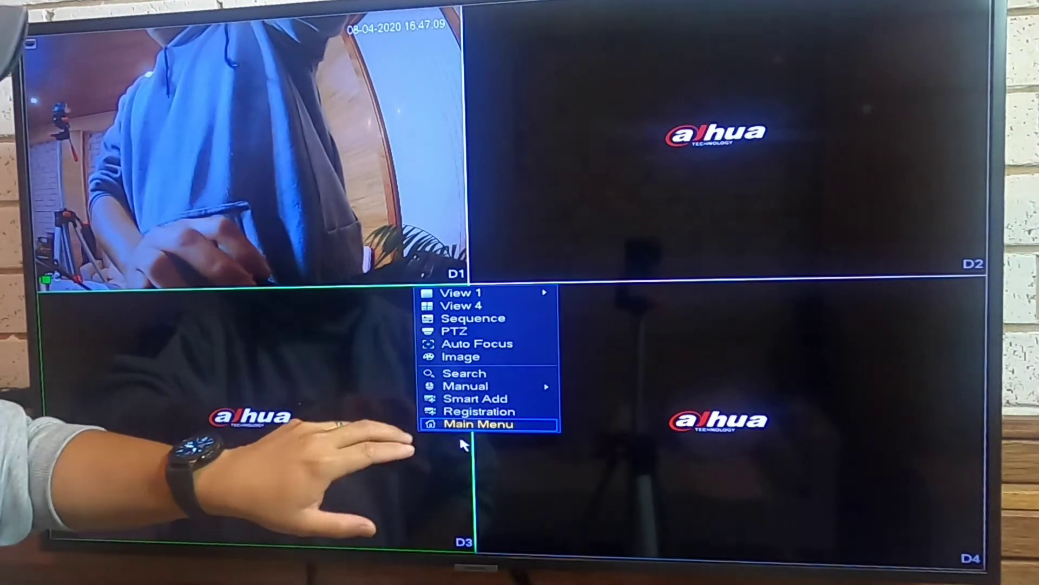
click(489, 426)
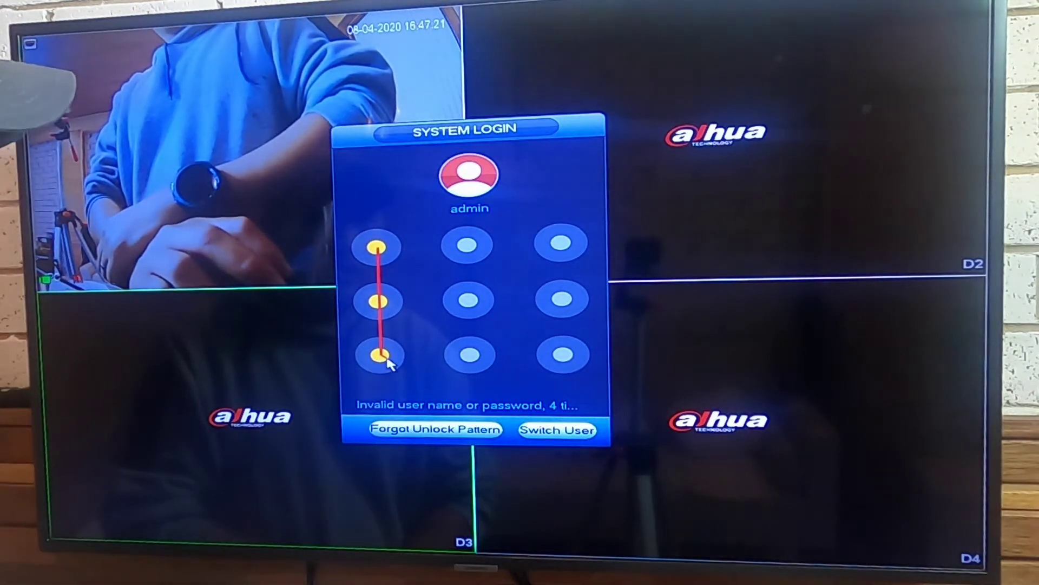
drag(507, 309, 571, 347)
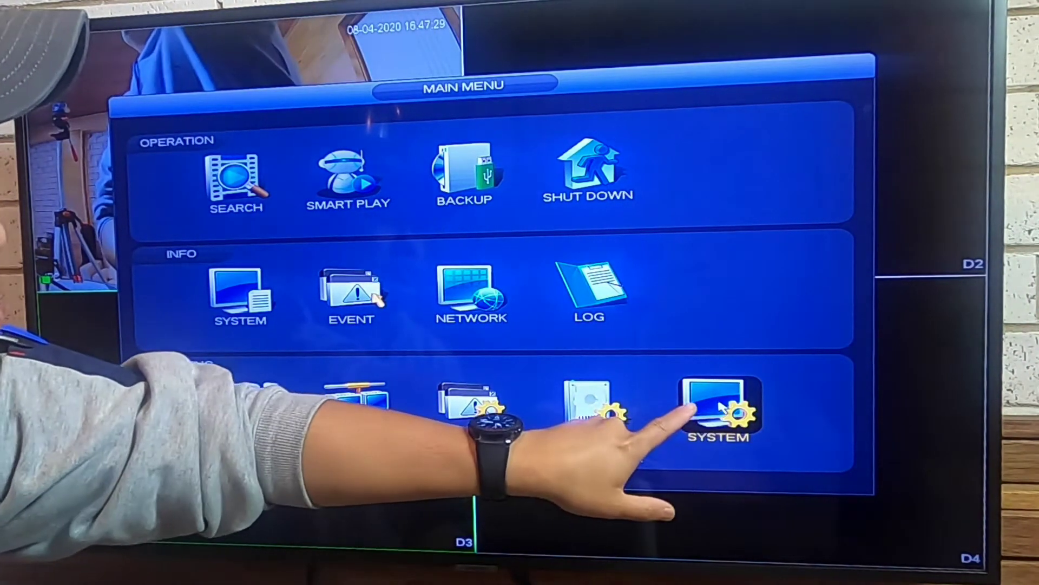
Step: Go to System settings, then Account, and open the admin user's Modify form
click(719, 406)
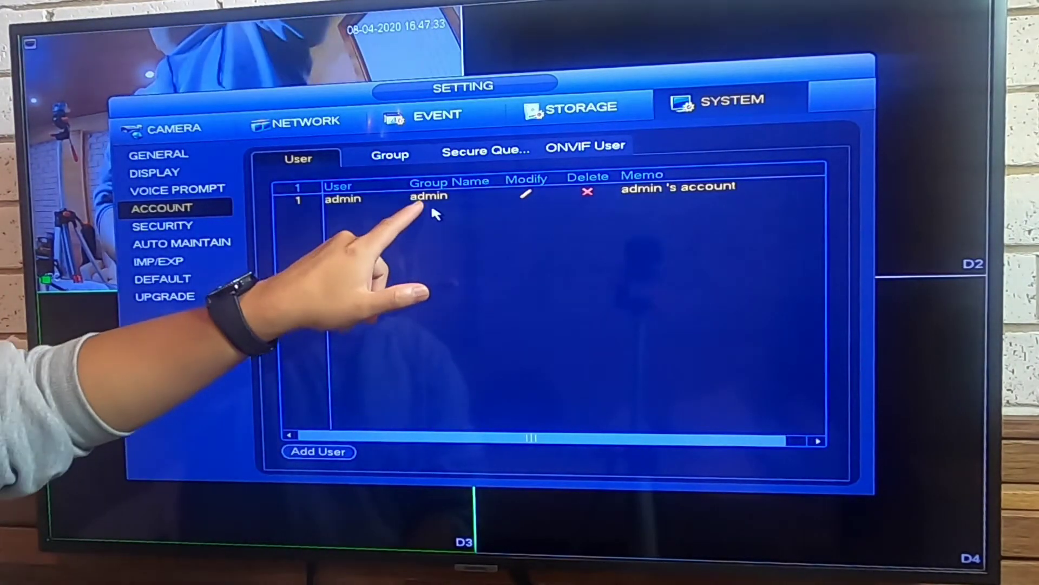
click(168, 154)
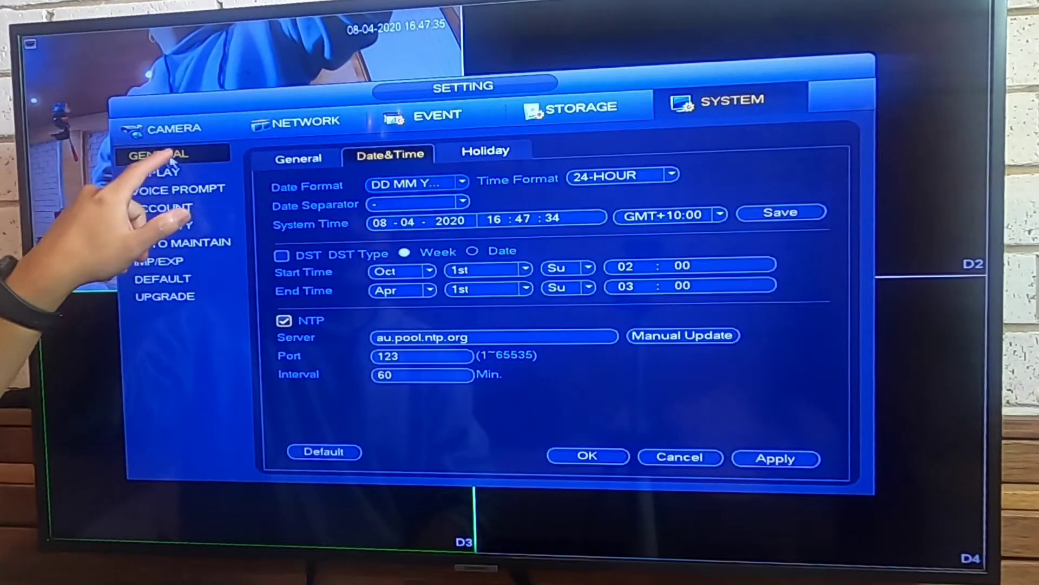
click(197, 209)
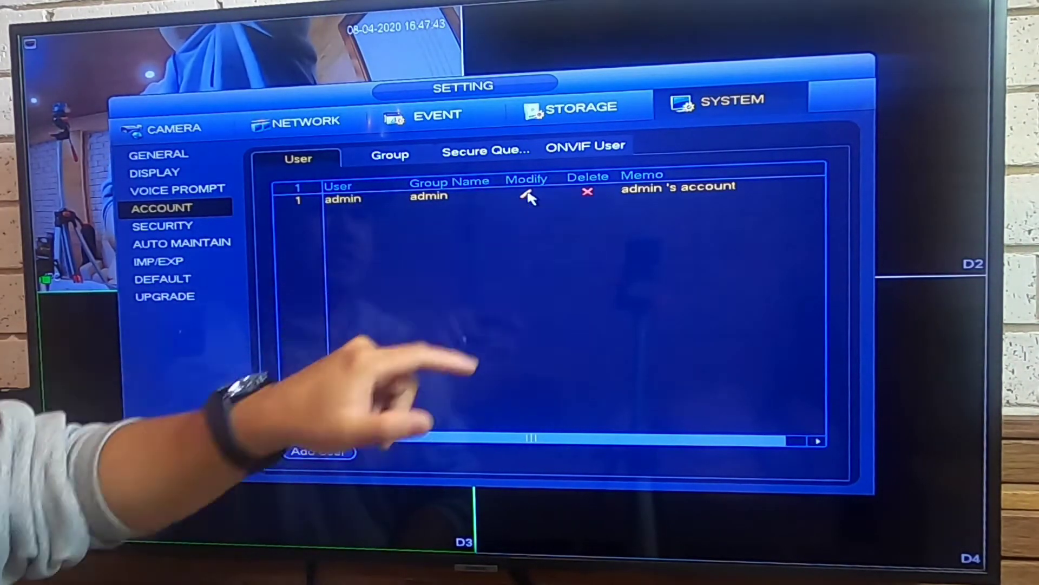
click(526, 197)
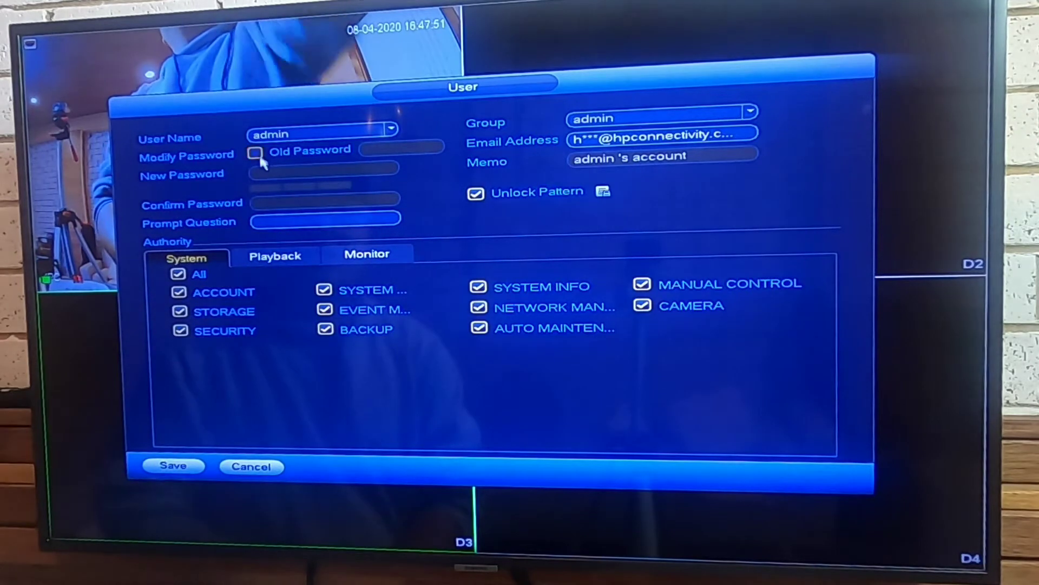
Step: Enable Modify Password, enter the old password, and enter and confirm the new one
click(382, 151)
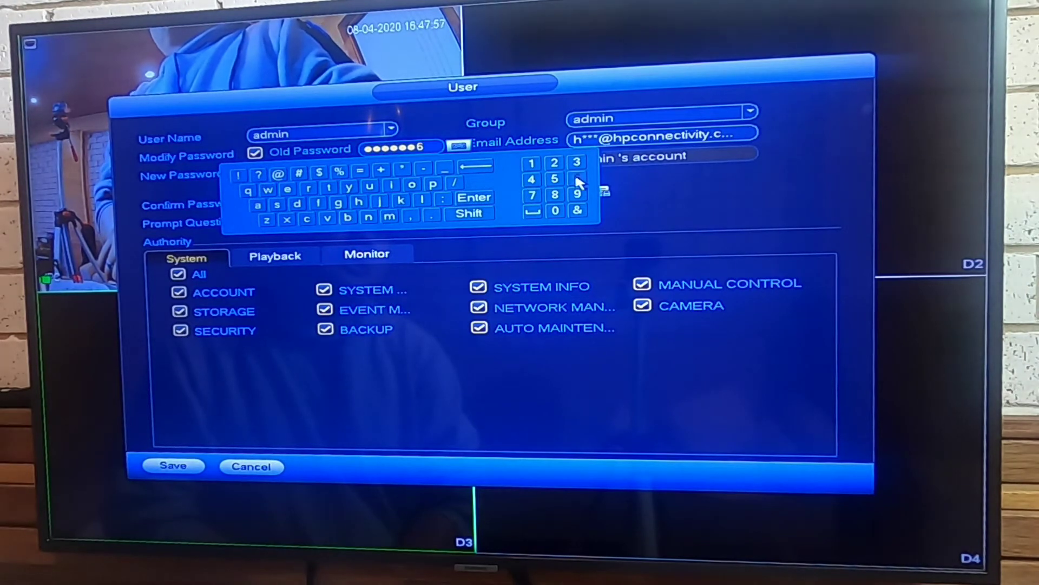
click(649, 206)
click(317, 175)
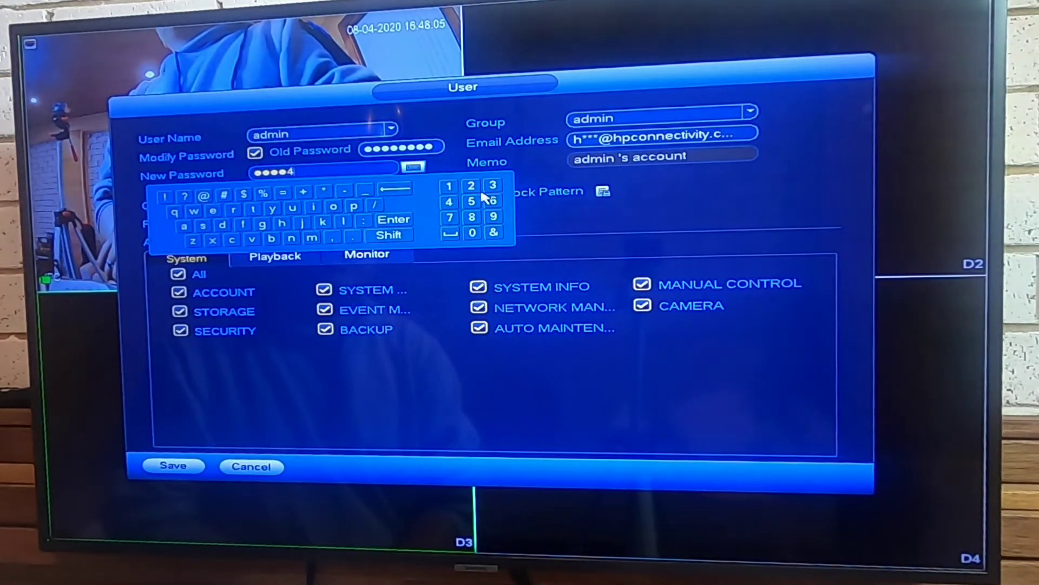
click(567, 234)
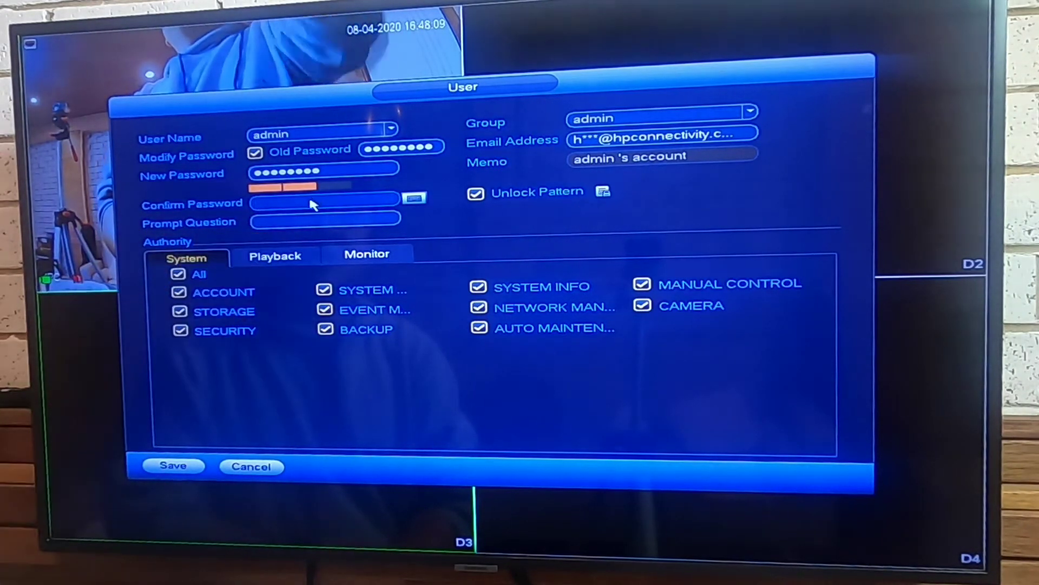
click(290, 207)
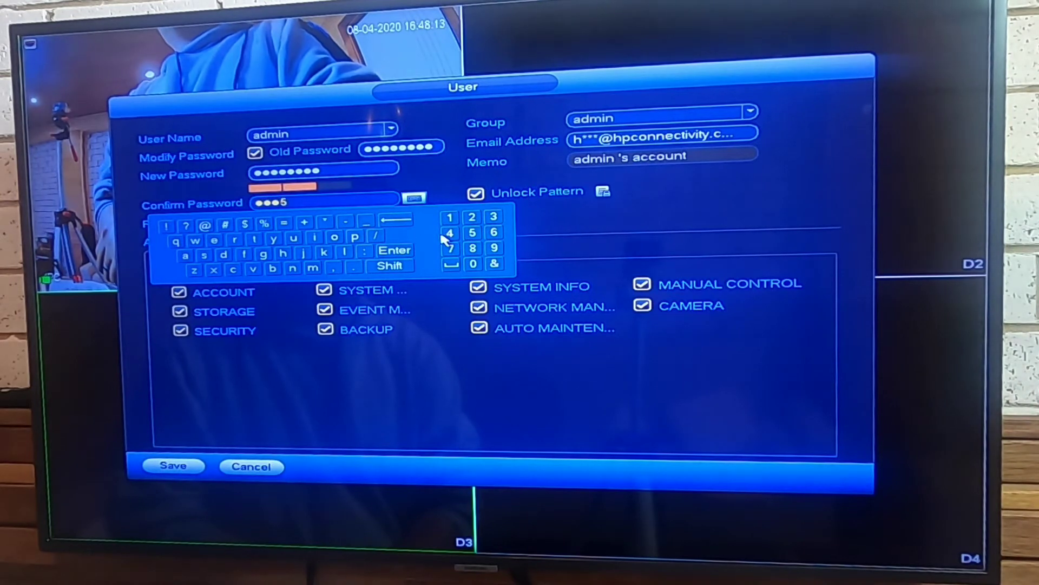
click(567, 252)
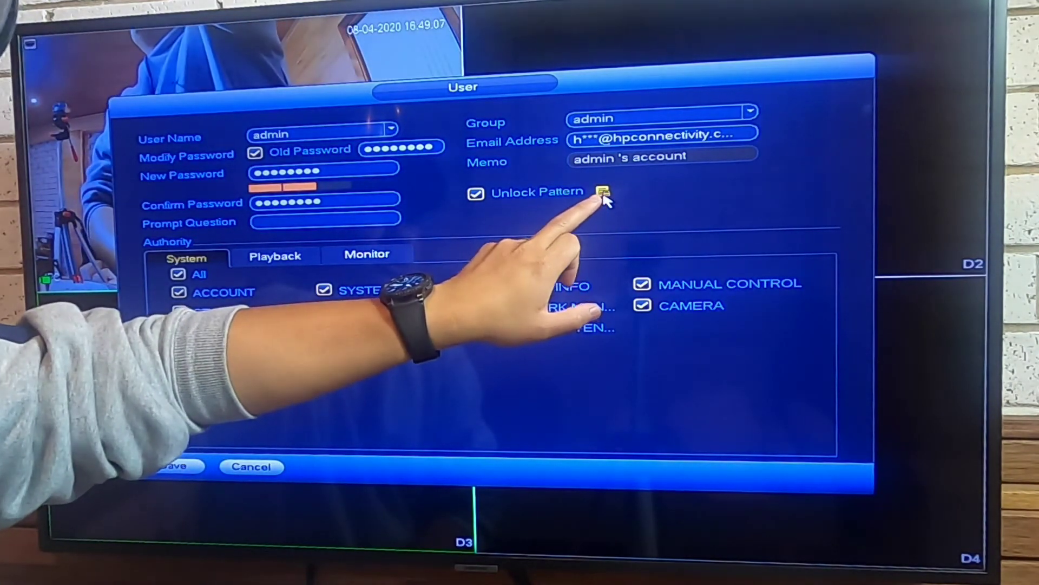
Step: Draw the new admin unlock pattern down the left column and along the bottom row
click(603, 193)
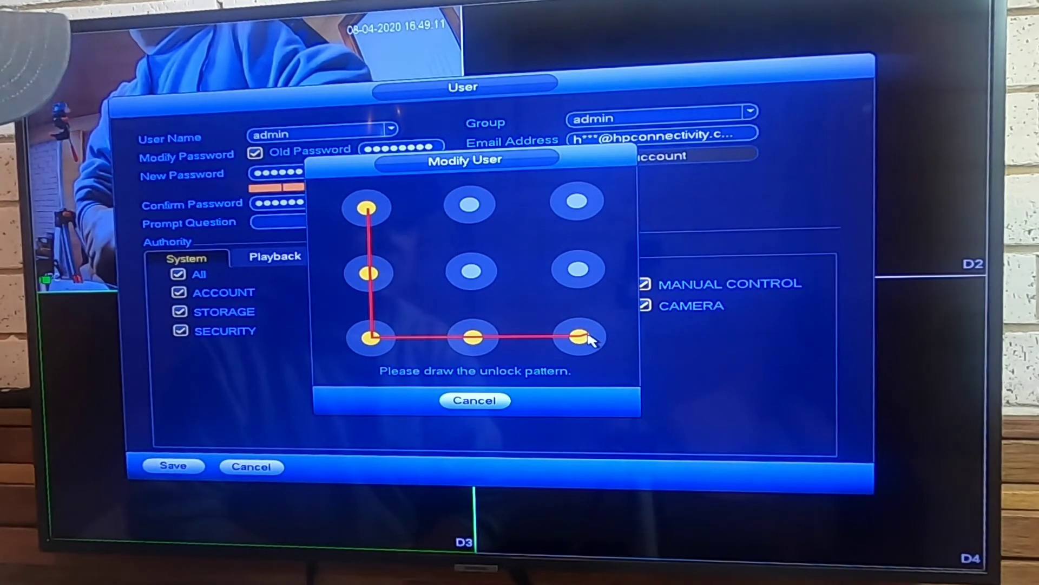
drag(586, 339, 586, 340)
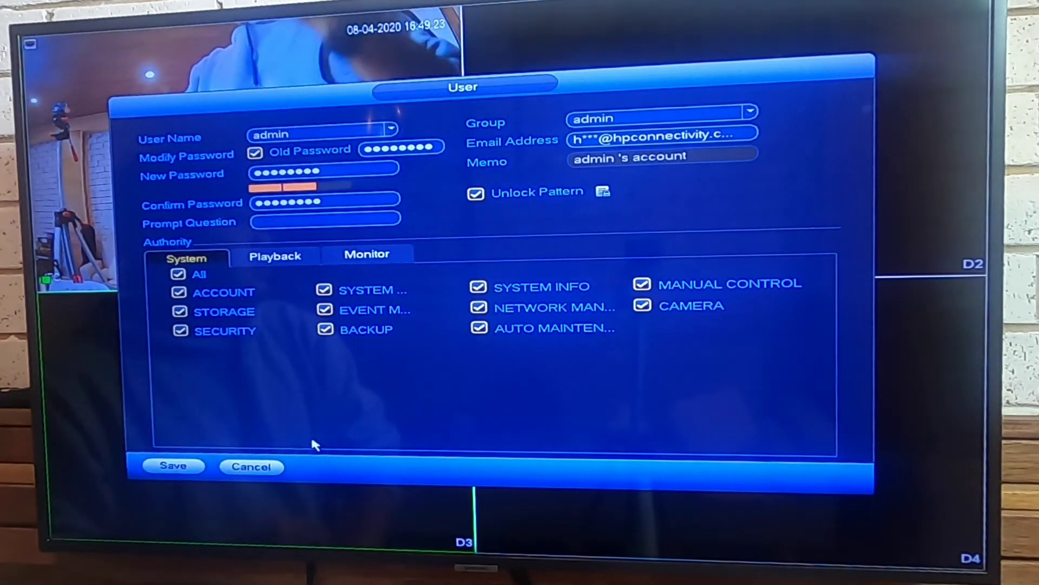
Step: Close the User editor, Setting window and Main Menu, returning to four-channel live view
right_click(425, 367)
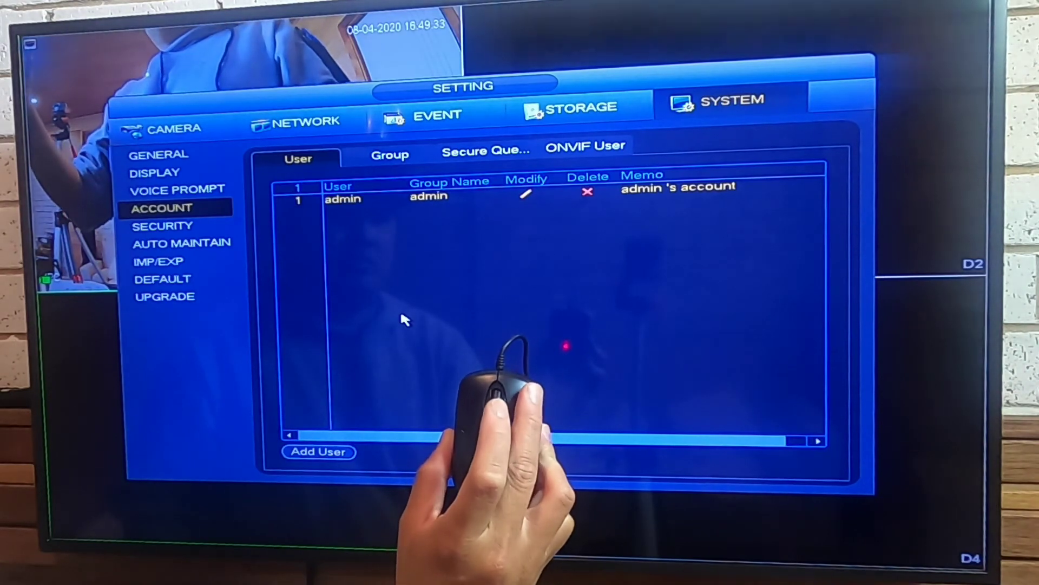
right_click(401, 314)
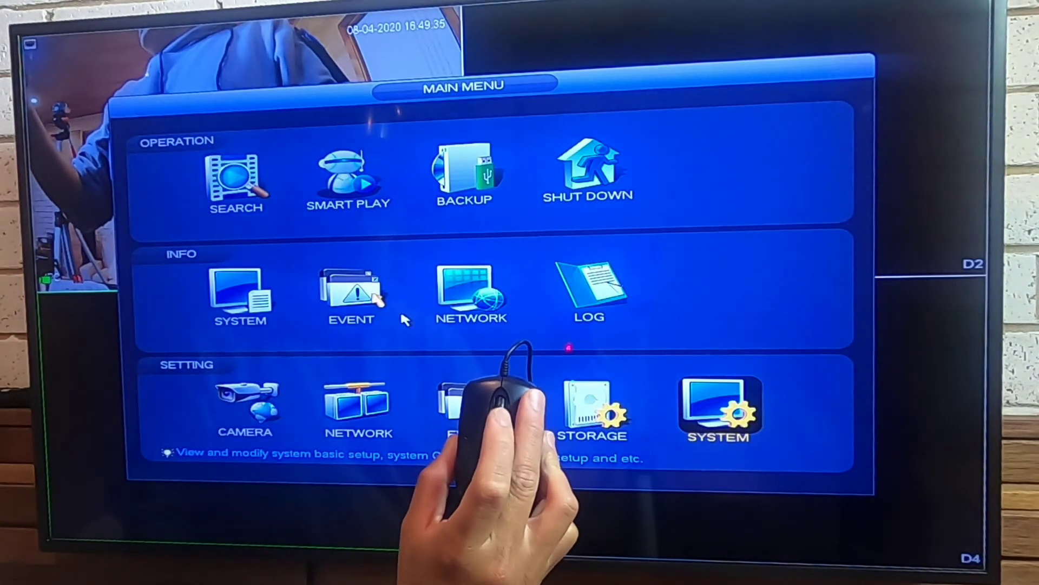
right_click(402, 314)
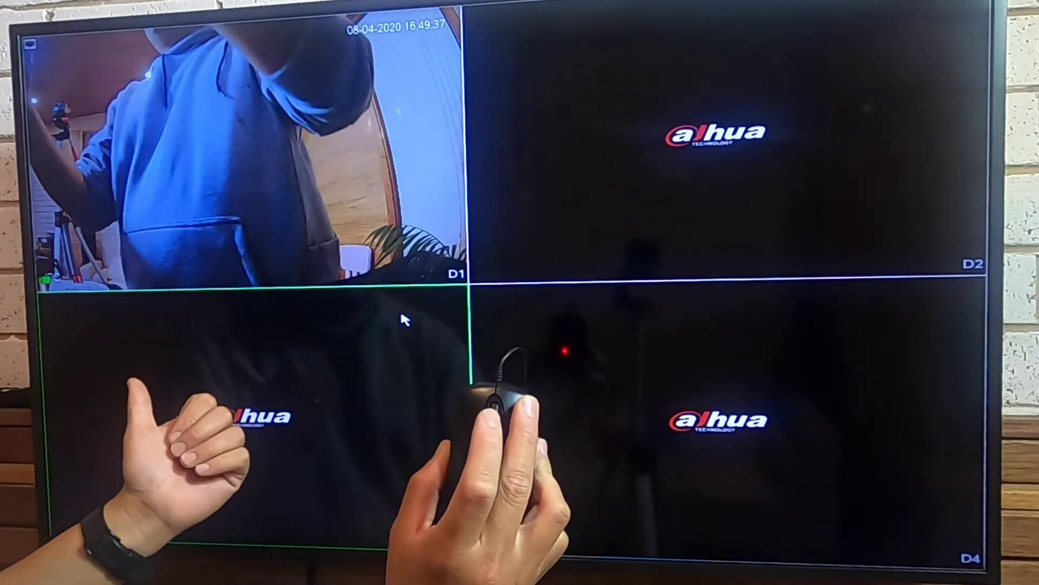